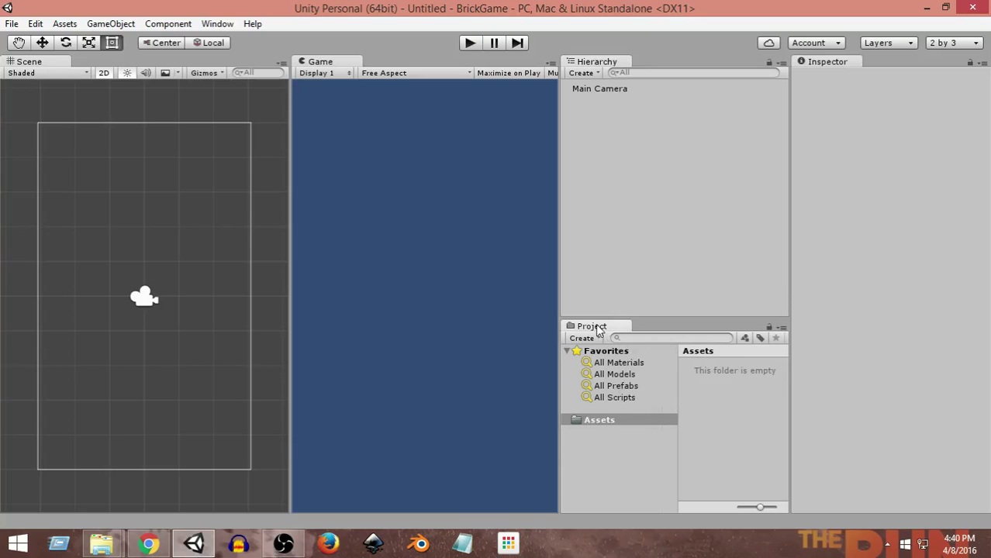
# Step: Create a new folder in Assets and name it Sprites
pyautogui.click(601, 420)
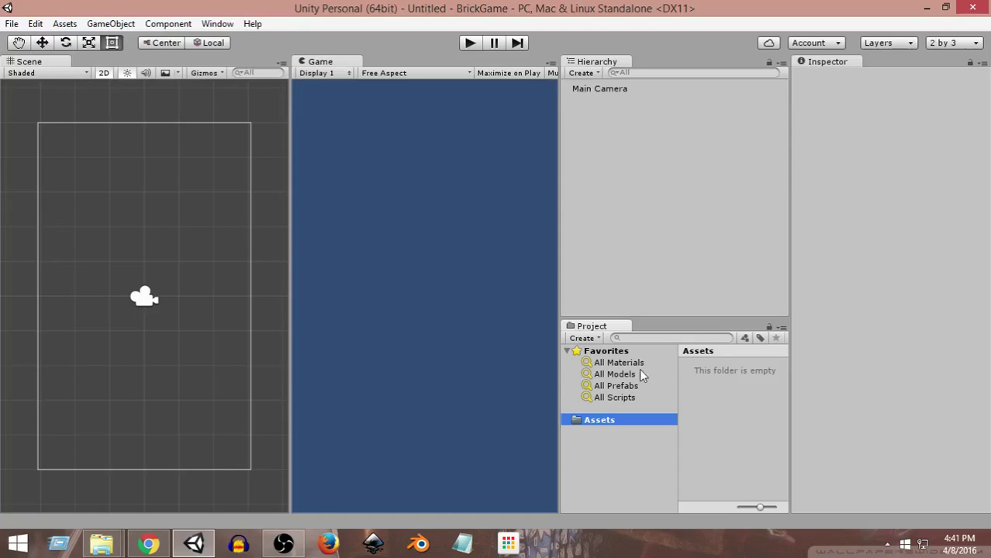
pyautogui.click(597, 342)
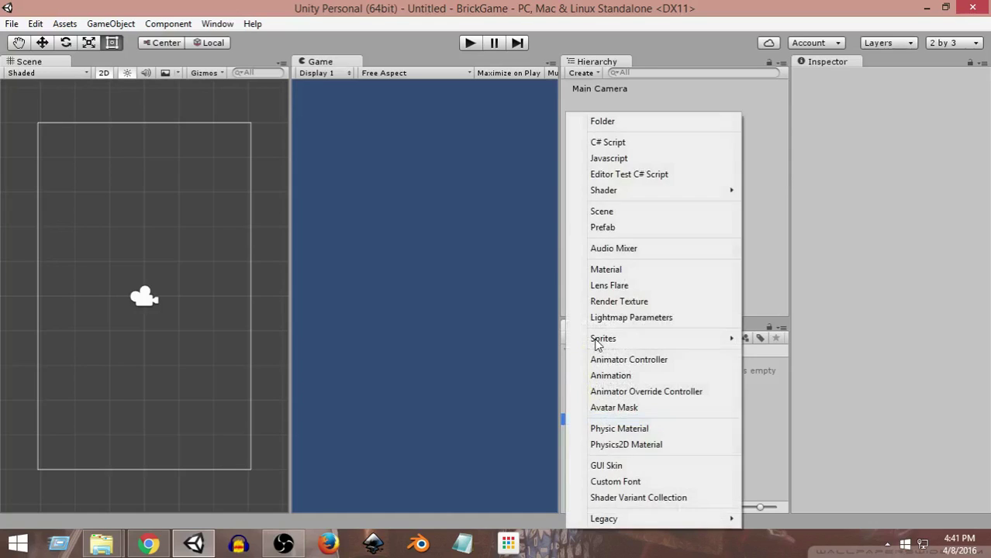
pyautogui.click(604, 124)
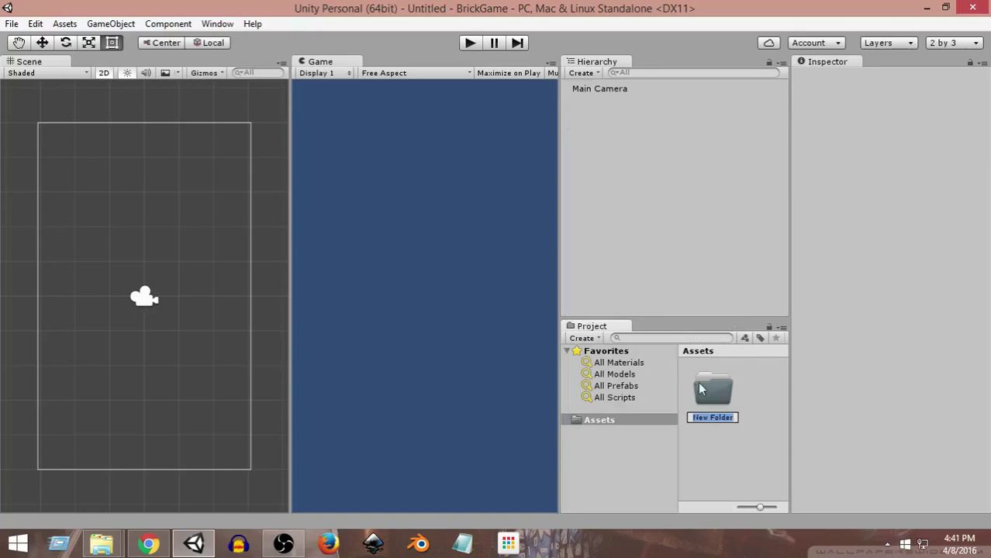
pyautogui.write('Scr')
pyautogui.press('BackSpace')
pyautogui.press('BackSpace')
pyautogui.press('BackSpace')
pyautogui.write('Sprites')
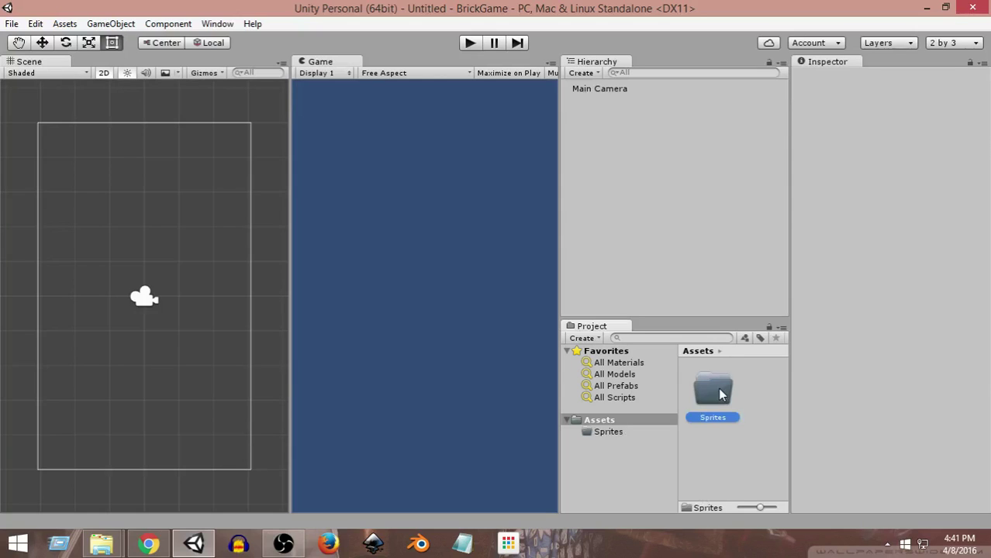
pyautogui.press('Return')
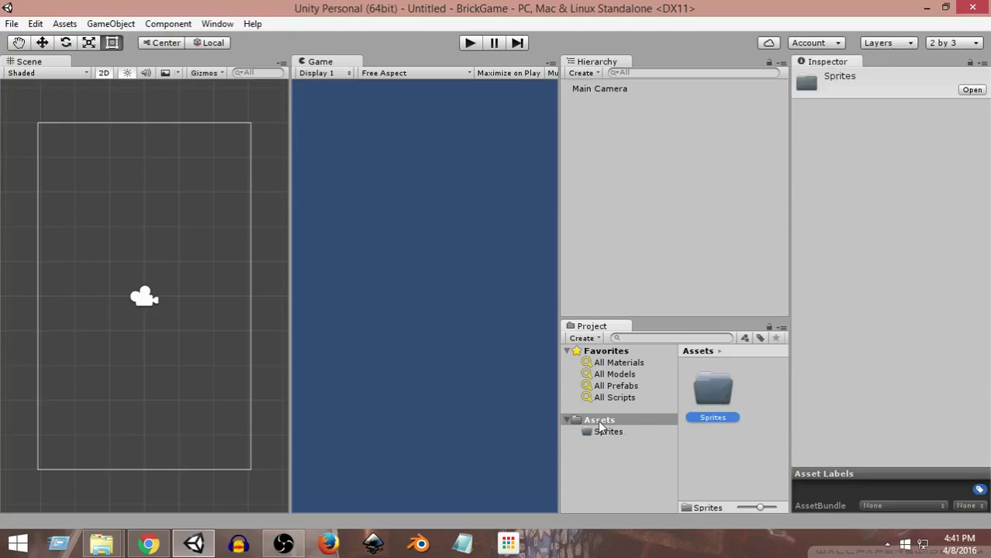
# Step: Create a second folder in Assets named Scripts
pyautogui.click(593, 341)
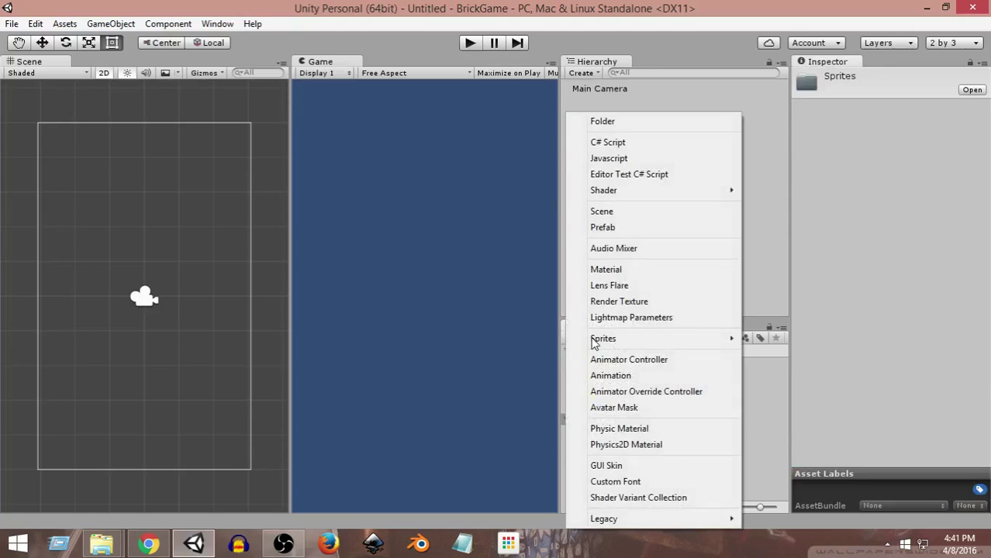
pyautogui.click(744, 402)
pyautogui.rightClick(721, 436)
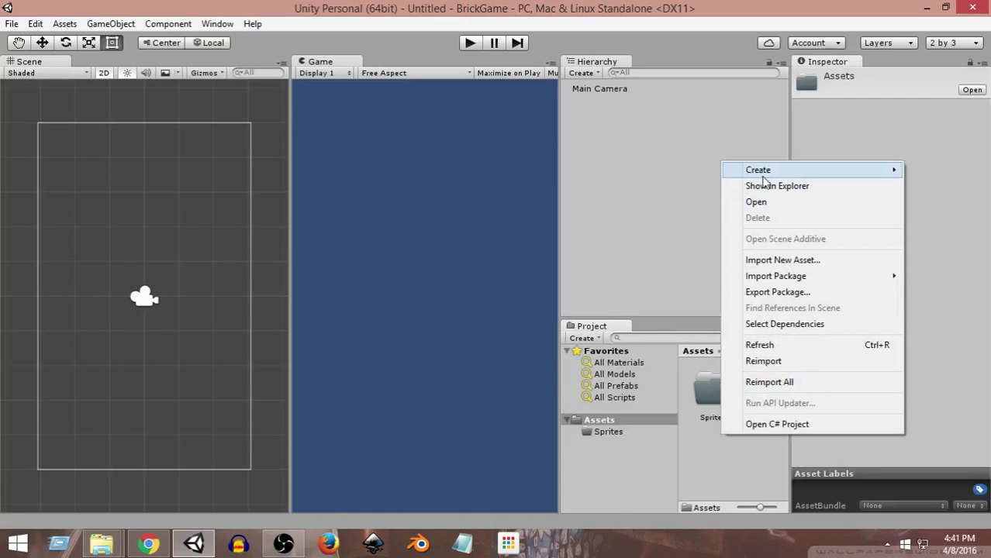
pyautogui.moveTo(764, 178)
pyautogui.click(601, 153)
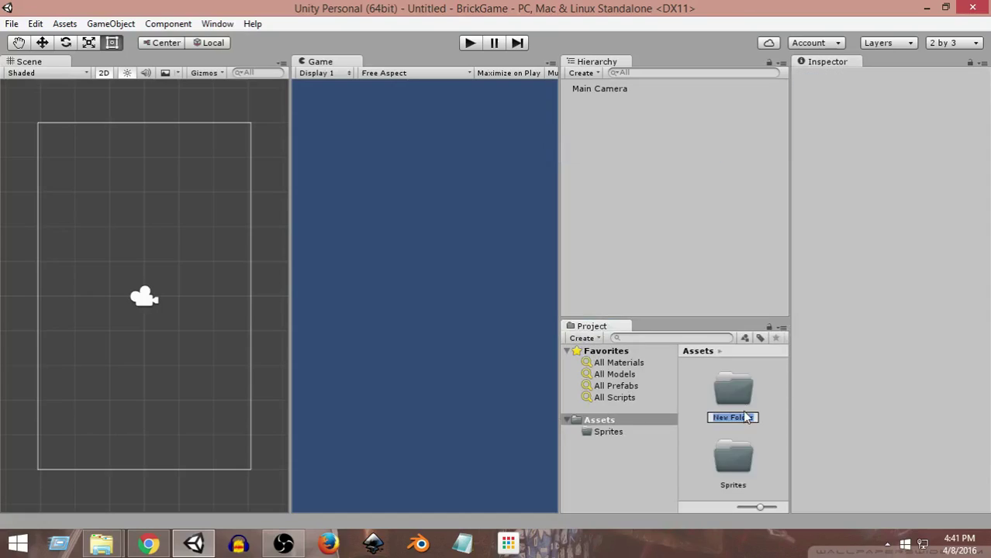
pyautogui.write('Scripts')
pyautogui.press('Return')
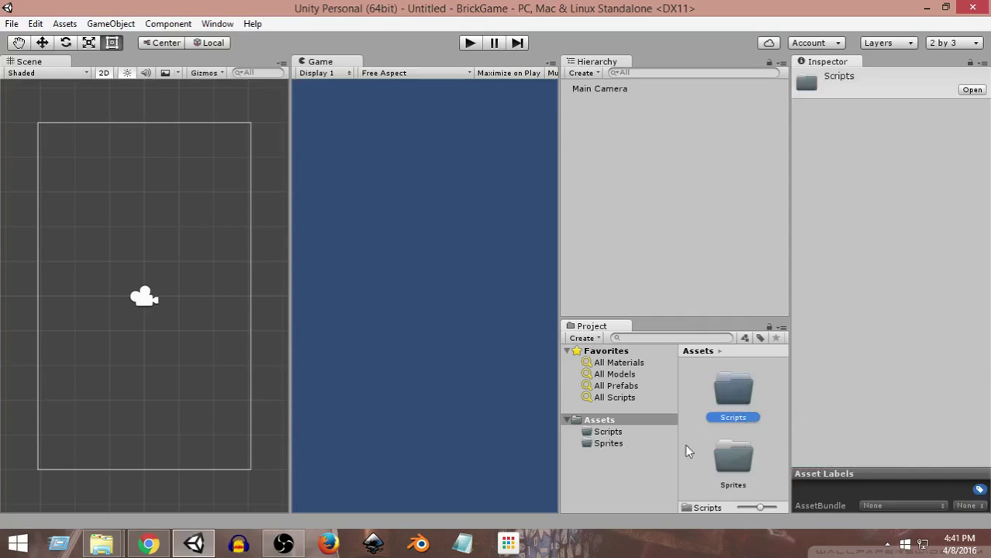
# Step: Browse the new Sprites and Scripts folders to confirm both are empty
pyautogui.click(651, 457)
pyautogui.click(621, 442)
pyautogui.click(616, 432)
pyautogui.click(614, 423)
pyautogui.click(612, 432)
pyautogui.click(611, 442)
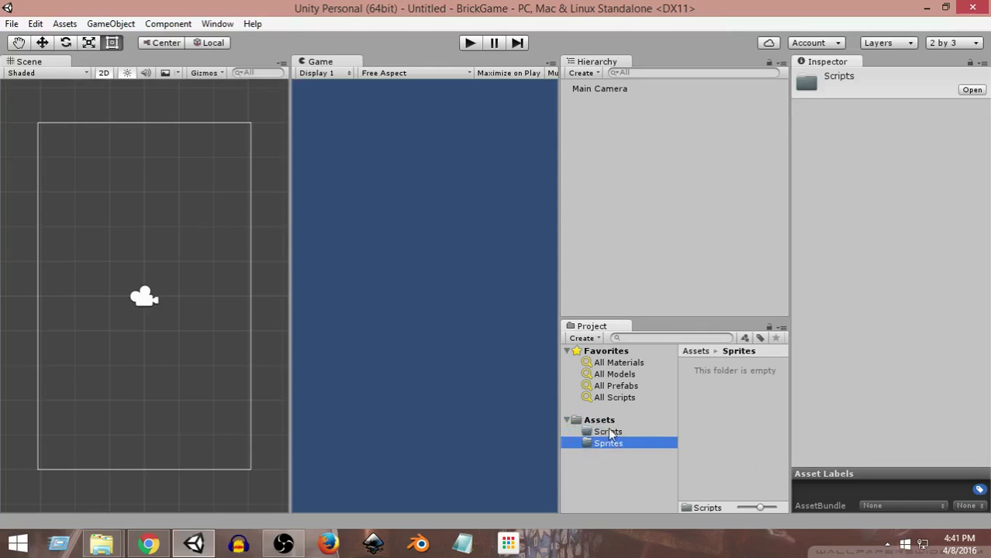
pyautogui.click(611, 423)
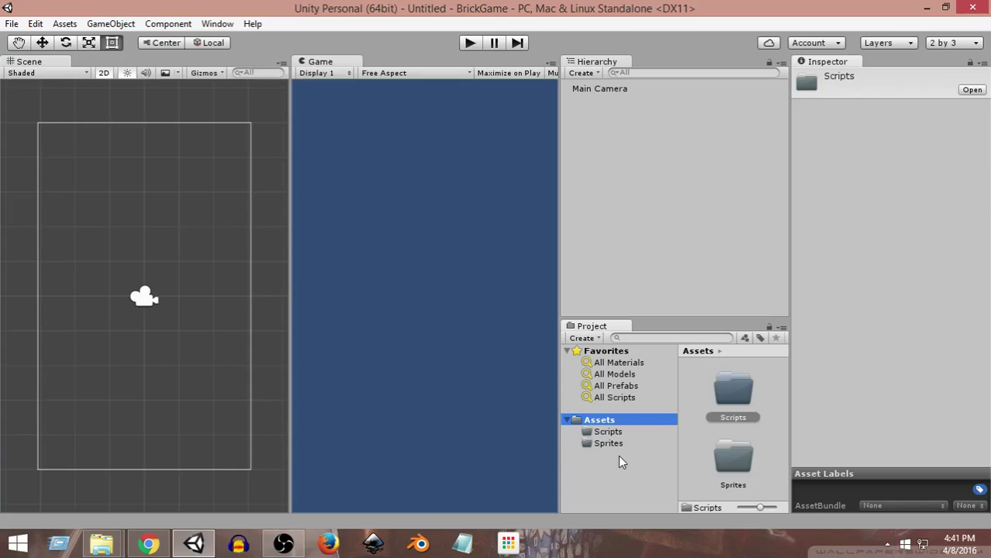
pyautogui.click(617, 432)
pyautogui.click(615, 444)
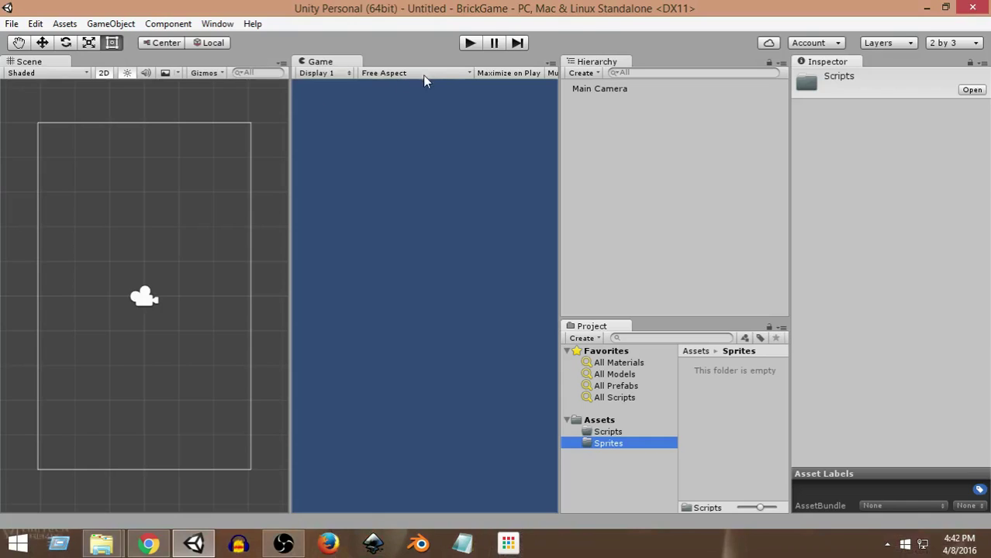
# Step: Add a Game view resolution preset labelled 480*720, width 480, height 720, and select it
pyautogui.click(458, 72)
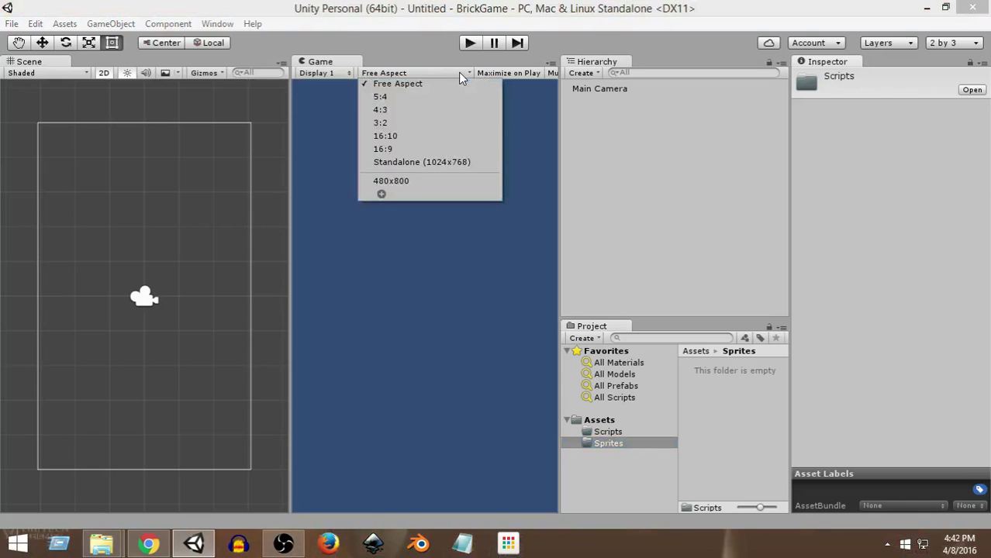
pyautogui.click(381, 194)
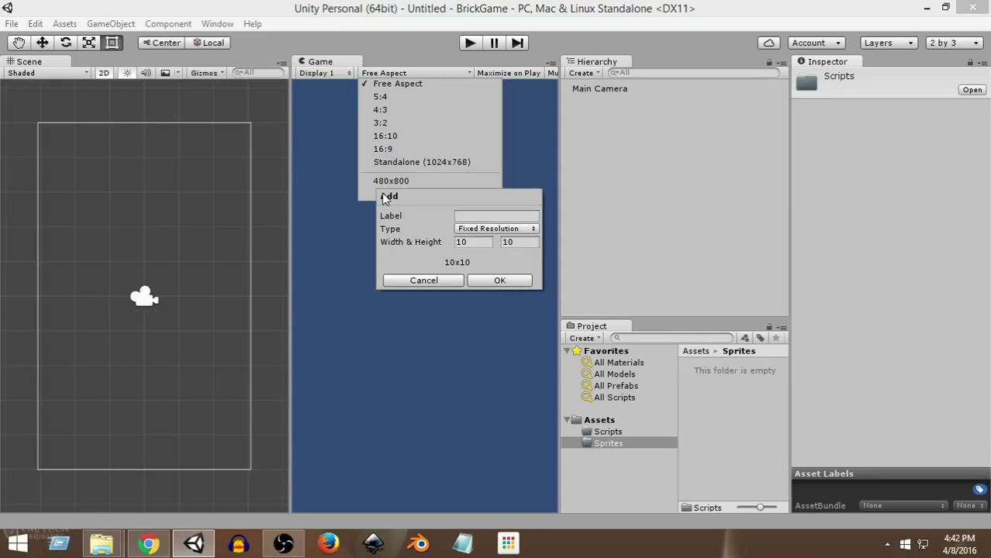
pyautogui.click(466, 243)
pyautogui.write('480')
pyautogui.press('Tab')
pyautogui.write('720')
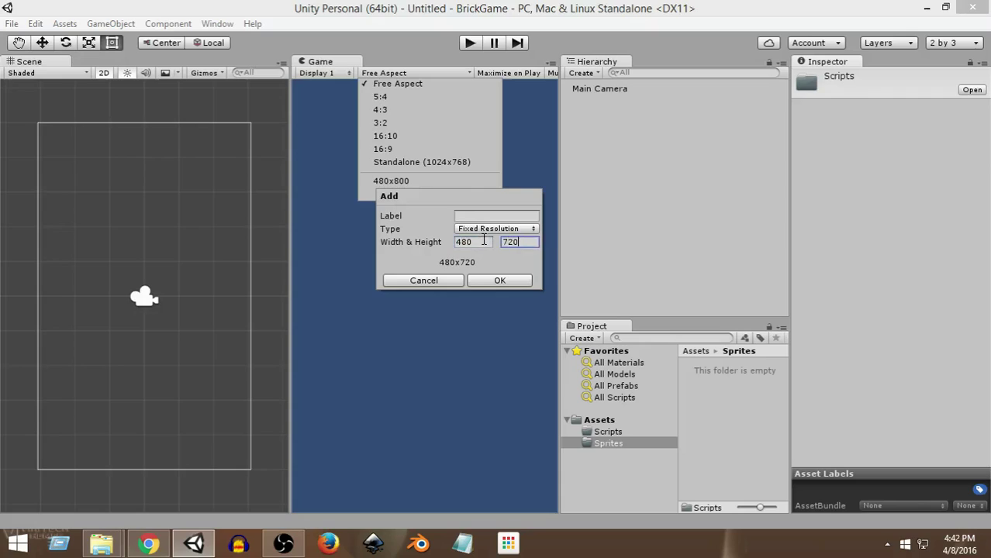
pyautogui.click(459, 216)
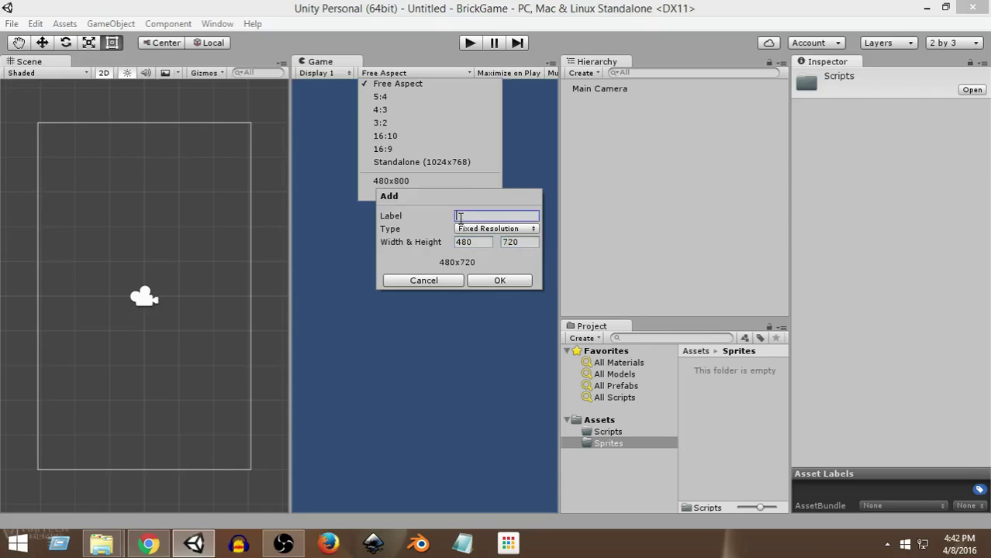
pyautogui.write('480*720')
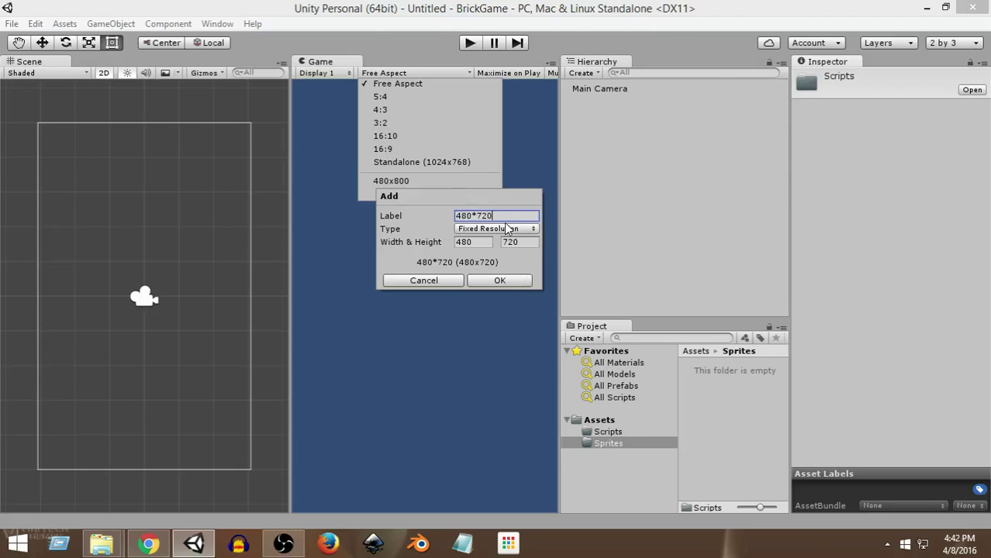
pyautogui.click(494, 280)
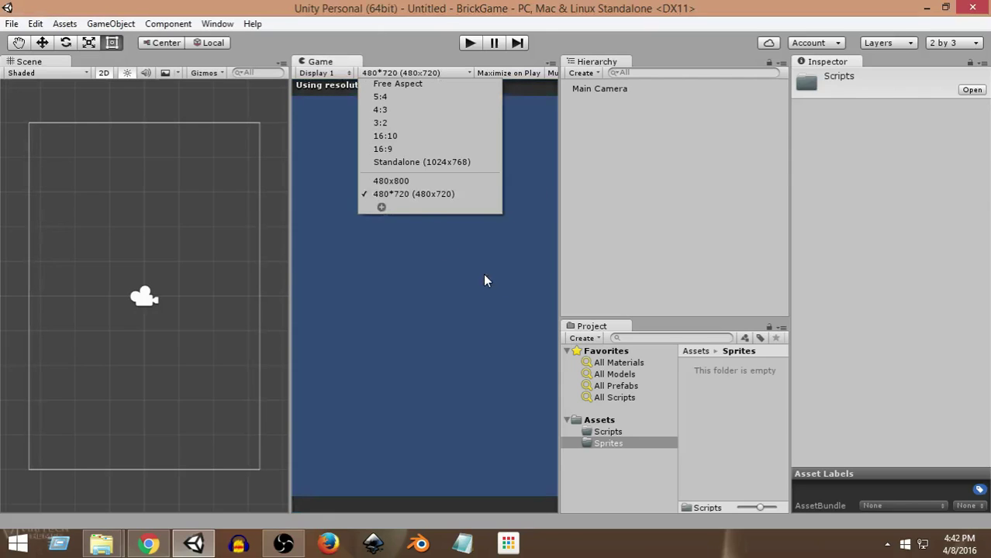
pyautogui.click(423, 198)
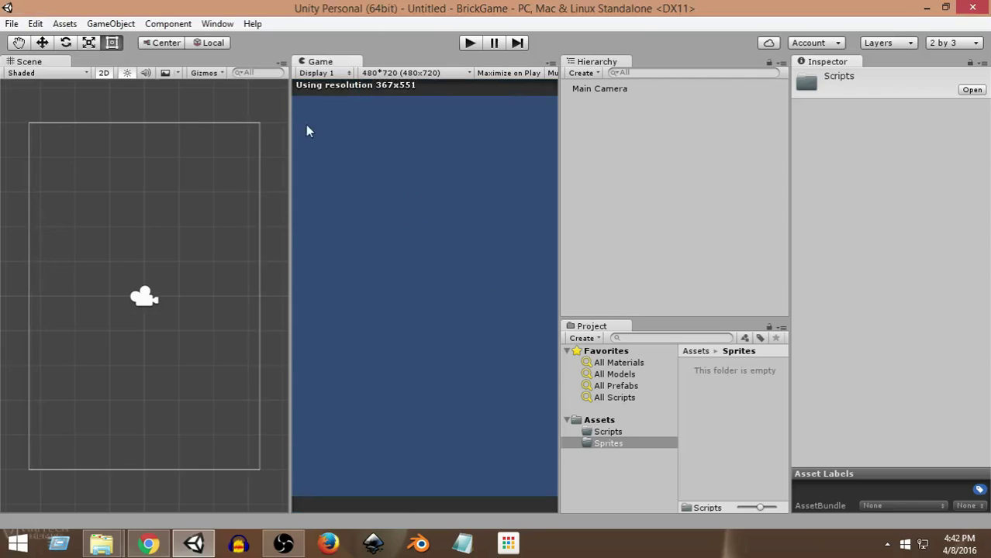
pyautogui.moveTo(559, 204); pyautogui.dragTo(547, 221)
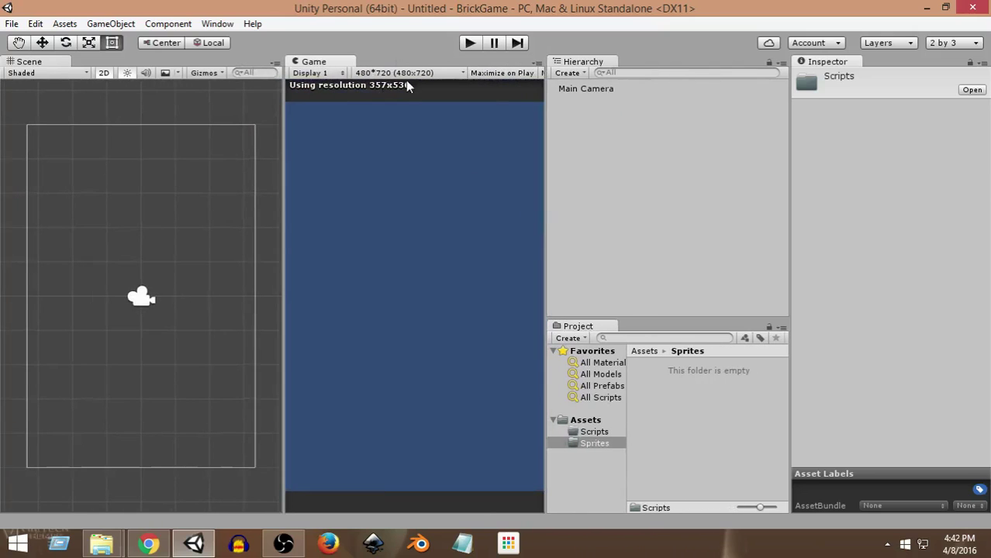
# Step: Set the Game view to 480x800 and widen the Hierarchy/Project and Game panels
pyautogui.click(450, 73)
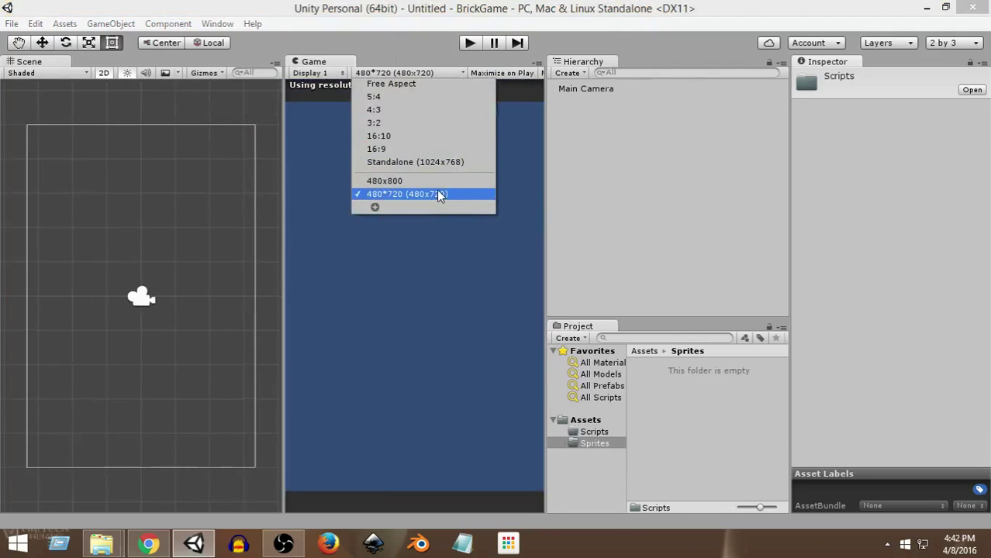
pyautogui.click(394, 183)
pyautogui.moveTo(539, 195); pyautogui.dragTo(551, 237)
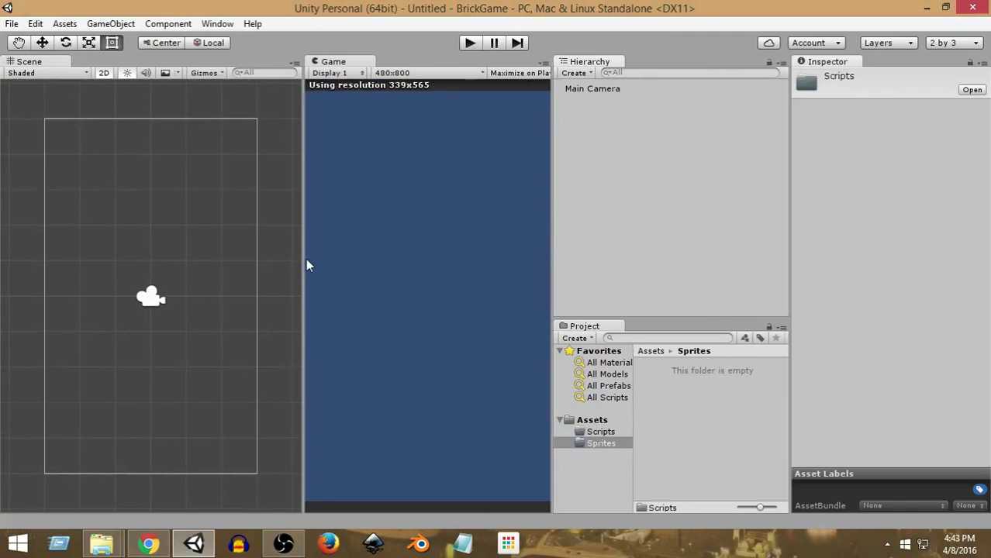
pyautogui.moveTo(305, 273); pyautogui.dragTo(271, 273)
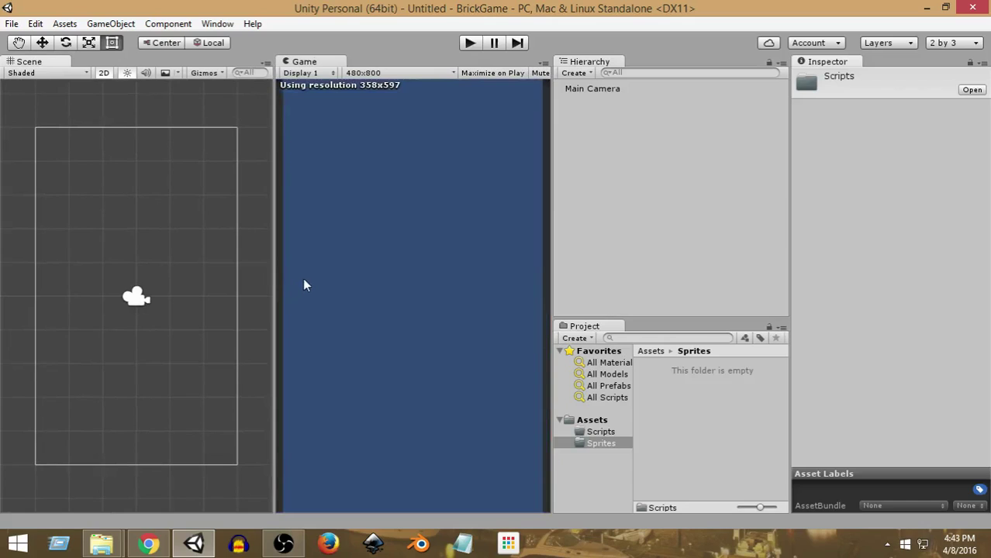
# Step: Drag all nine brickbreaker images, including ballBlue and both paddles, into Unity's Sprites folder
pyautogui.moveTo(103, 551)
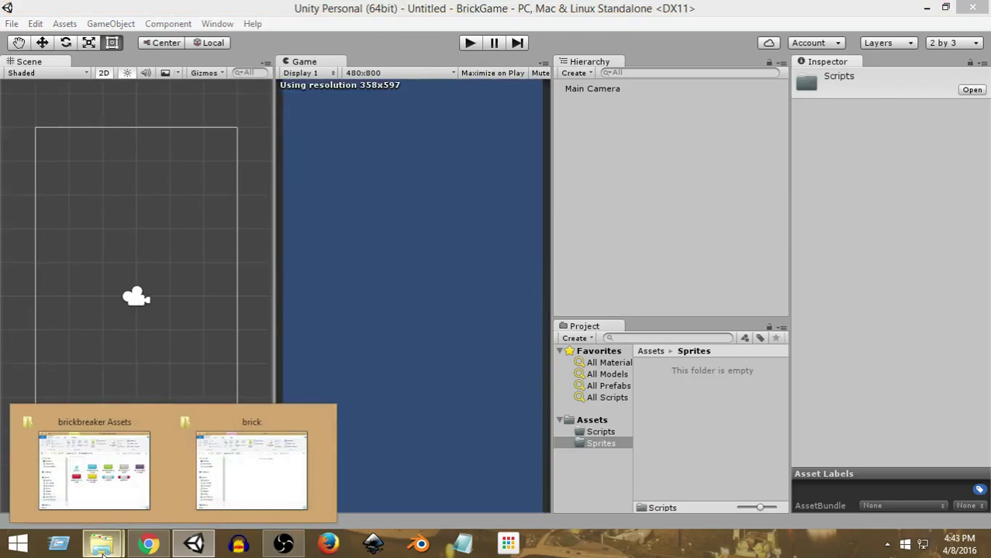
pyautogui.click(101, 506)
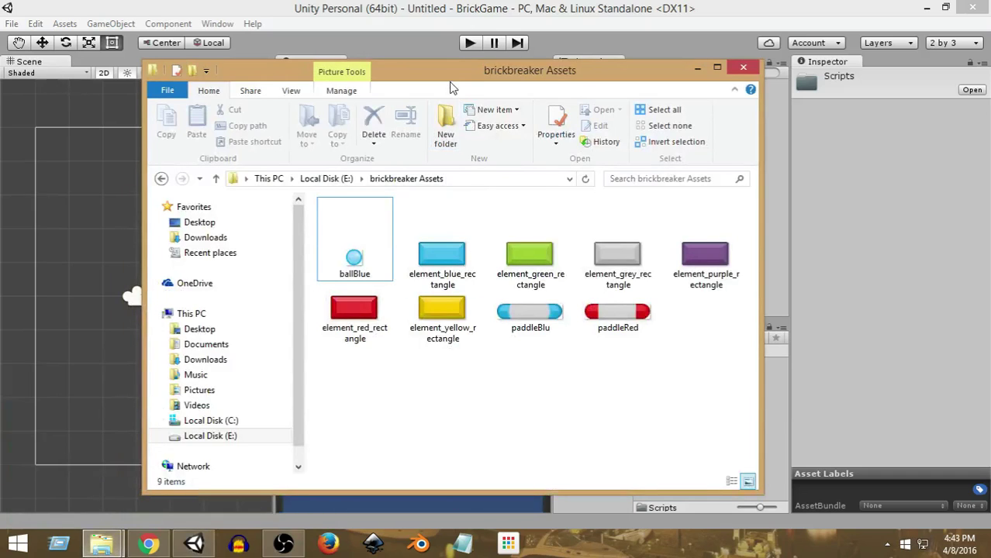
pyautogui.moveTo(451, 78); pyautogui.dragTo(385, 72)
pyautogui.click(302, 211)
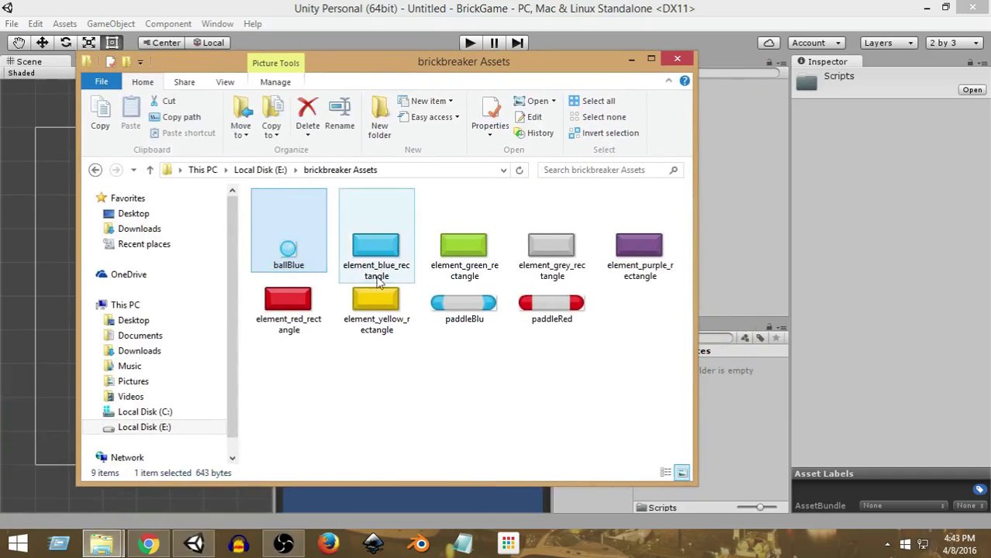
pyautogui.keyDown('shift'); pyautogui.click(538, 300); pyautogui.keyUp('shift')
pyautogui.moveTo(460, 67); pyautogui.dragTo(409, 3)
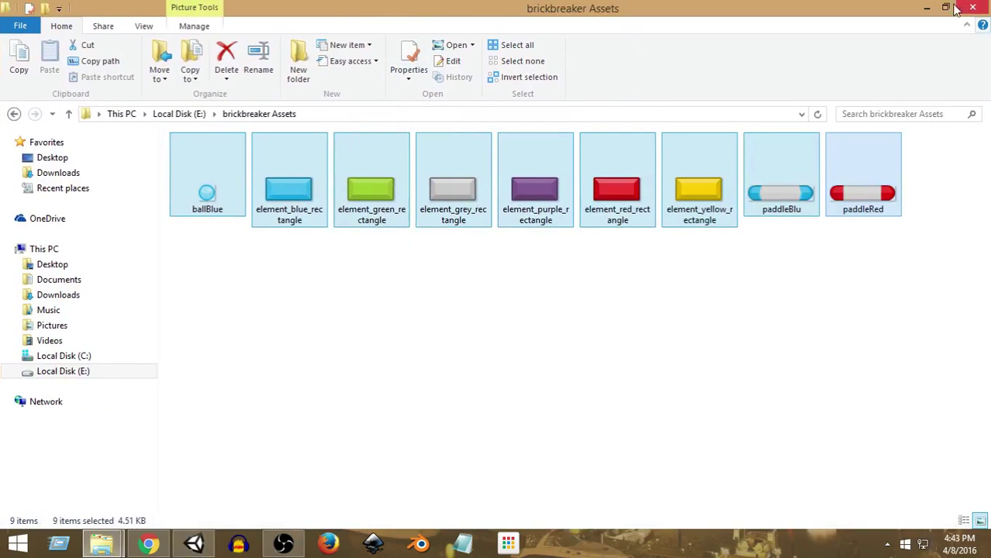
pyautogui.click(950, 7)
pyautogui.moveTo(569, 309); pyautogui.dragTo(708, 410)
pyautogui.moveTo(736, 441); pyautogui.dragTo(614, 443)
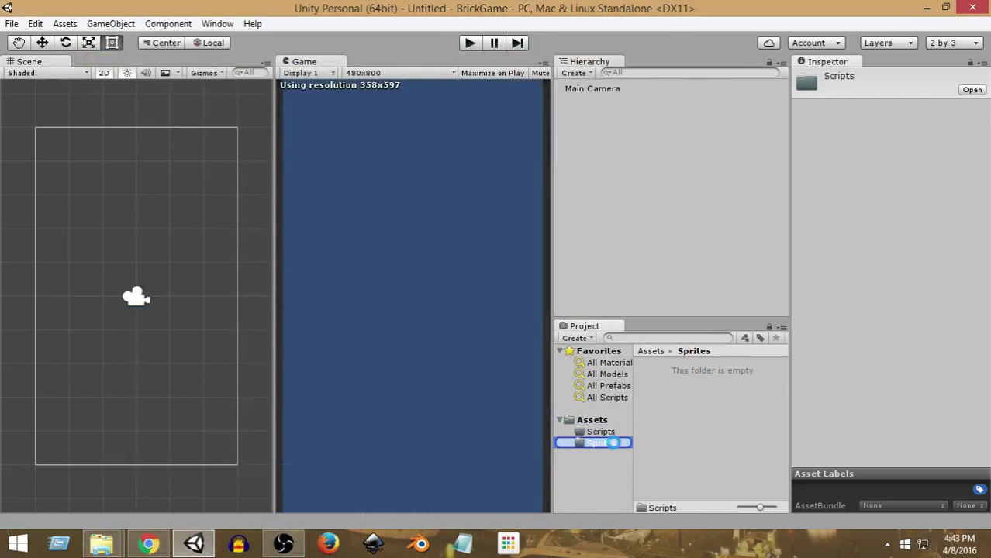
pyautogui.moveTo(782, 409)
pyautogui.mouseDown()
pyautogui.moveTo(782, 486)
pyautogui.moveTo(796, 397)
pyautogui.mouseUp()
pyautogui.click(740, 398)
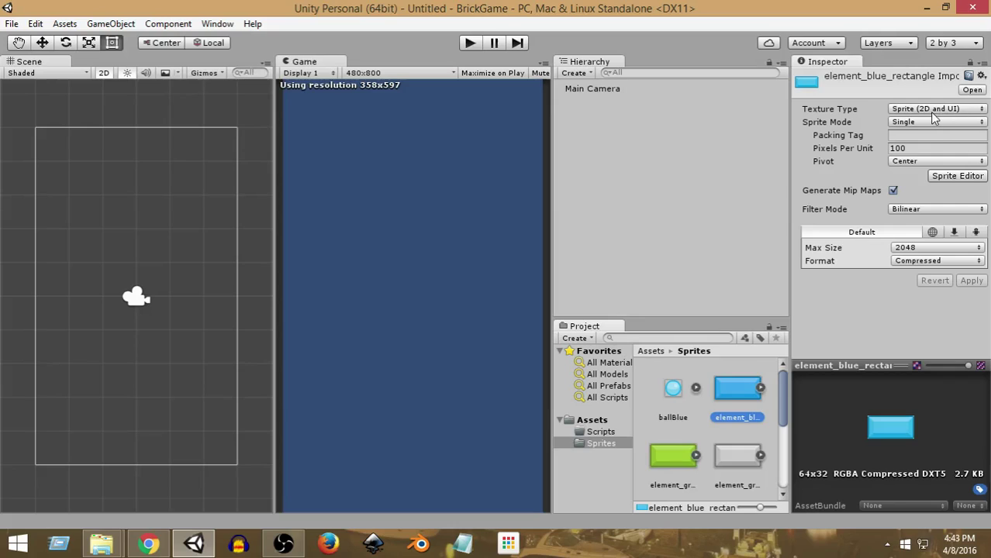
pyautogui.click(672, 397)
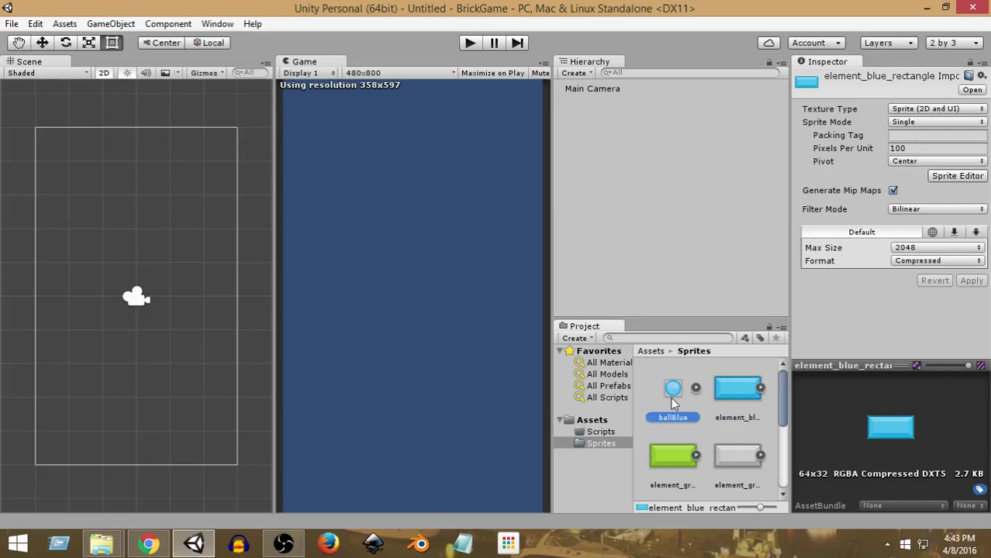
pyautogui.click(735, 393)
pyautogui.click(738, 461)
pyautogui.click(682, 459)
pyautogui.scroll(-5, 772, 431)
pyautogui.click(673, 461)
pyautogui.click(672, 397)
pyautogui.click(738, 412)
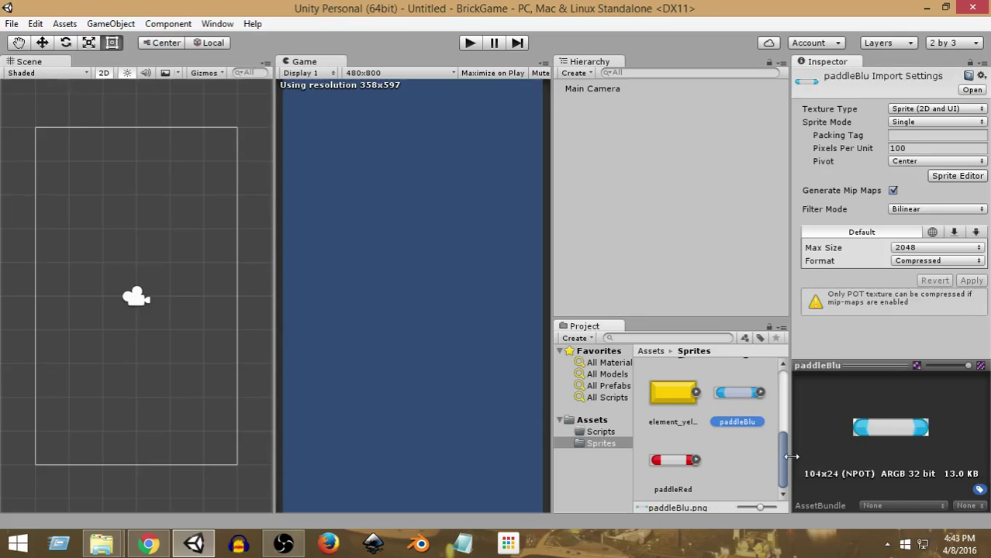
pyautogui.scroll(3, 776, 402)
pyautogui.click(742, 396)
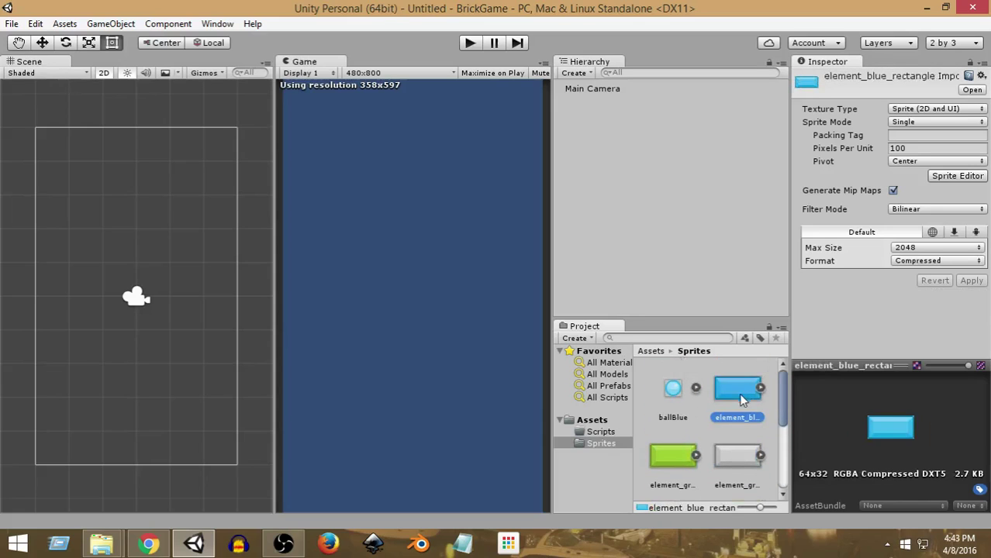
pyautogui.click(673, 395)
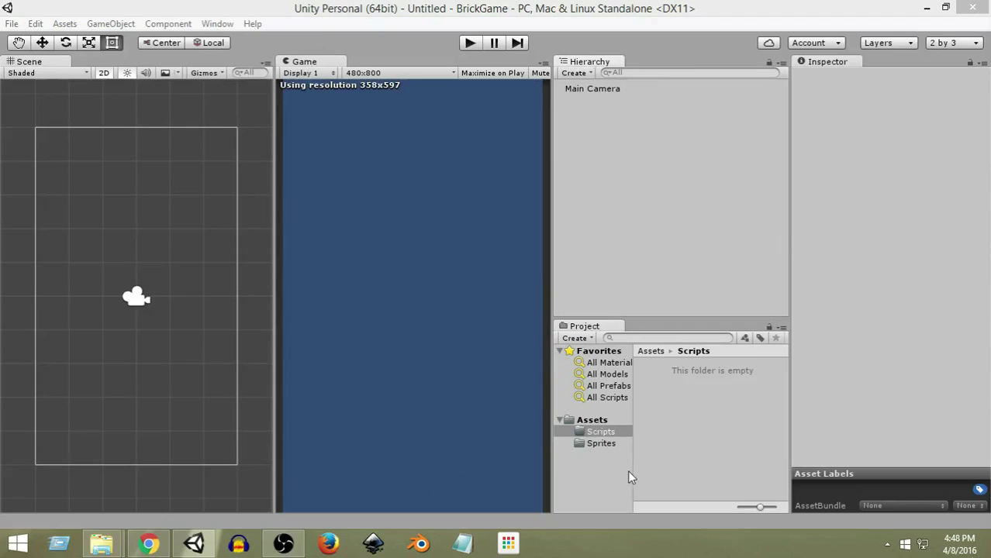
# Step: Drag paddleRed from Sprites into the scene and lower it to Y -4.67 with the Move tool
pyautogui.click(601, 444)
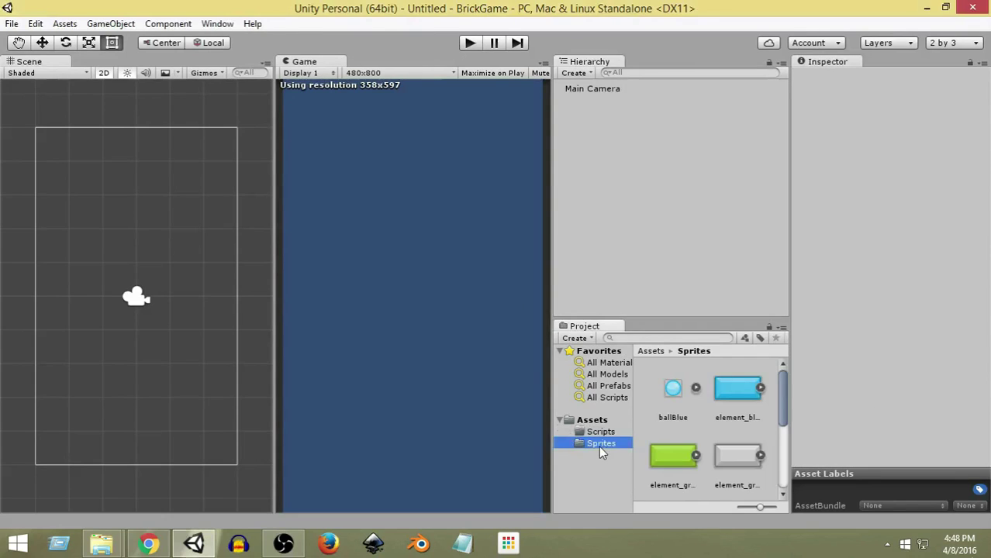
pyautogui.moveTo(784, 412); pyautogui.dragTo(787, 476)
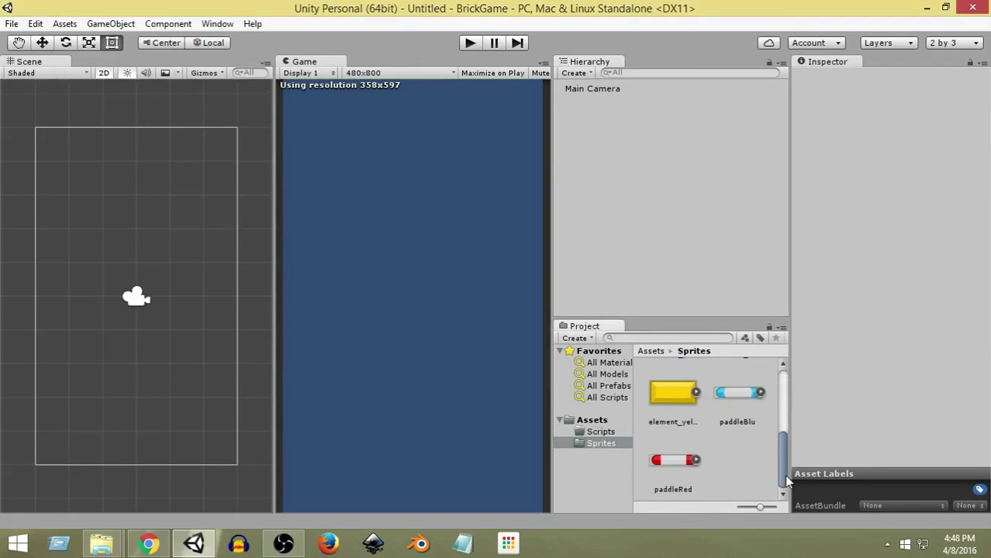
pyautogui.click(697, 461)
pyautogui.click(698, 461)
pyautogui.moveTo(669, 462); pyautogui.dragTo(637, 270)
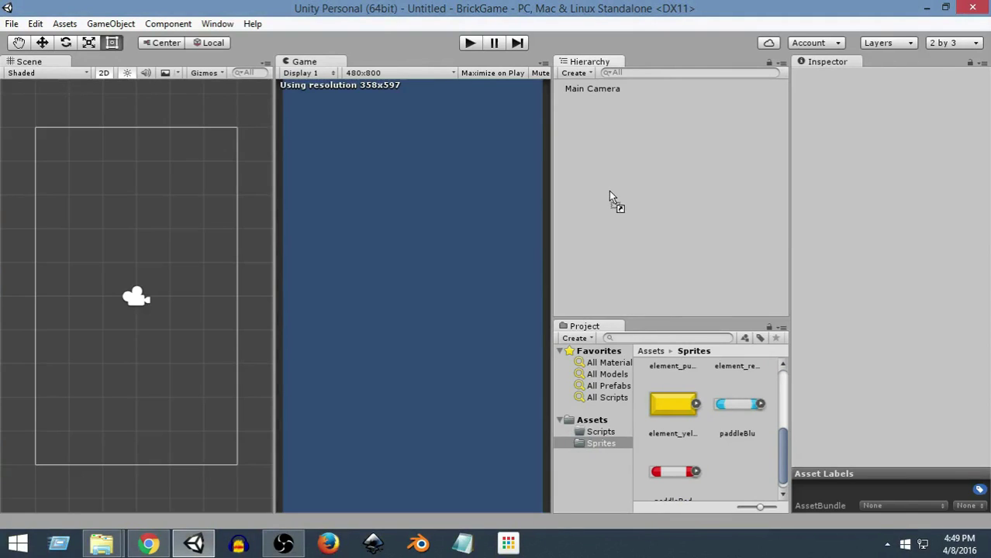
pyautogui.moveTo(609, 193); pyautogui.dragTo(609, 193)
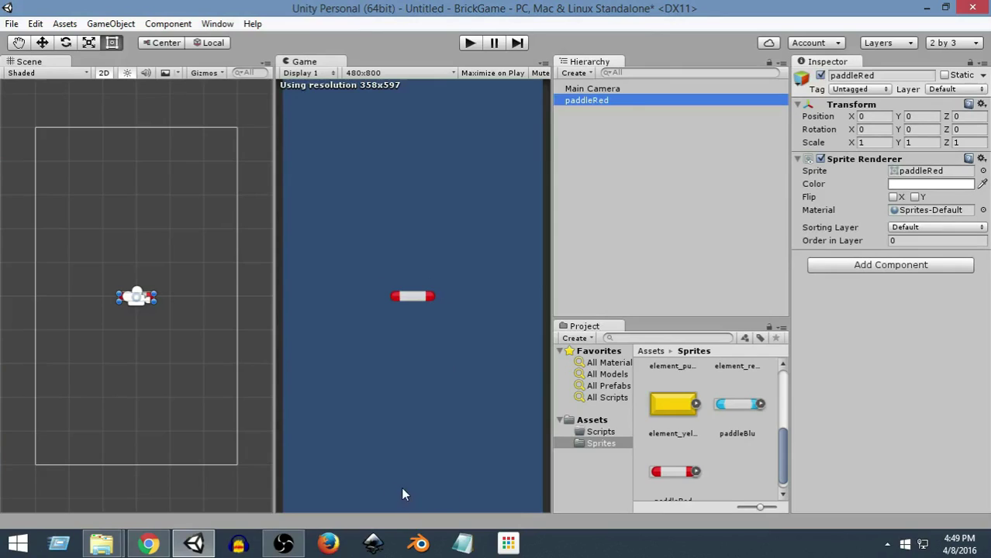
pyautogui.click(43, 45)
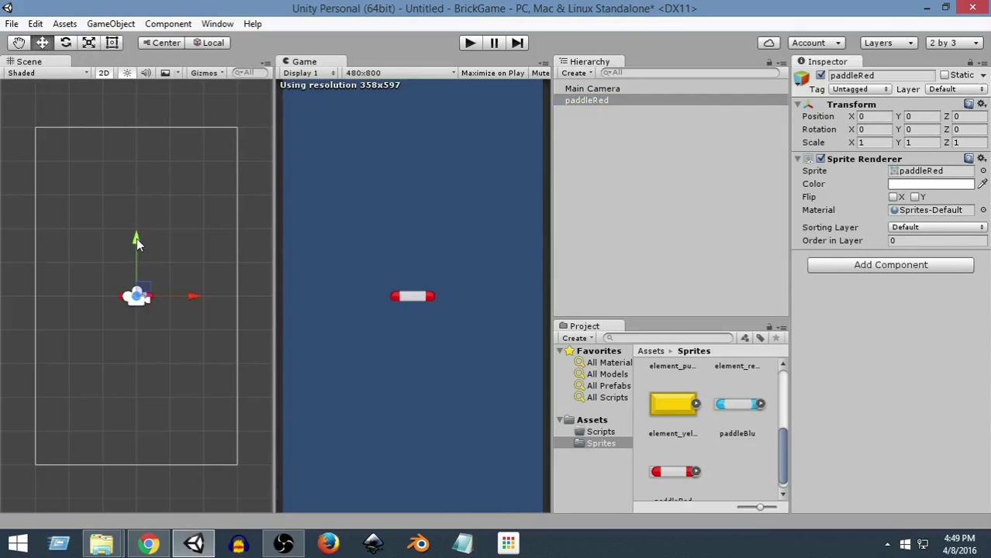
pyautogui.moveTo(136, 239); pyautogui.dragTo(134, 395)
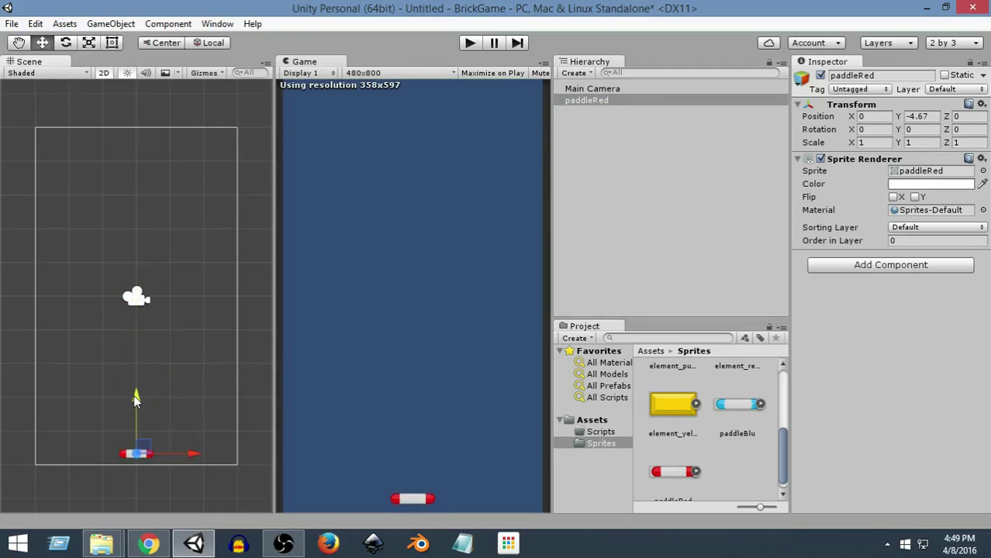